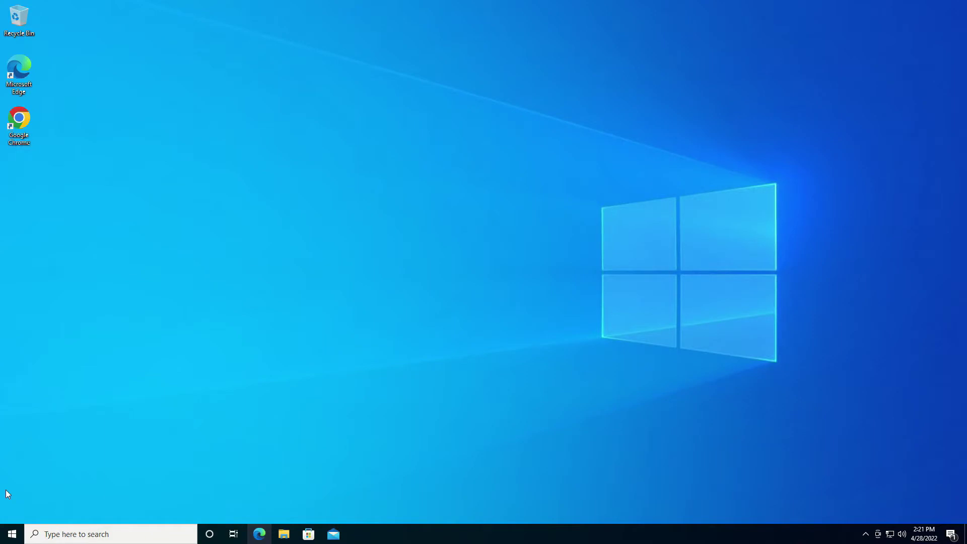
Find Task Scheduler through the taskbar search box and launch it.
left_click(114, 534)
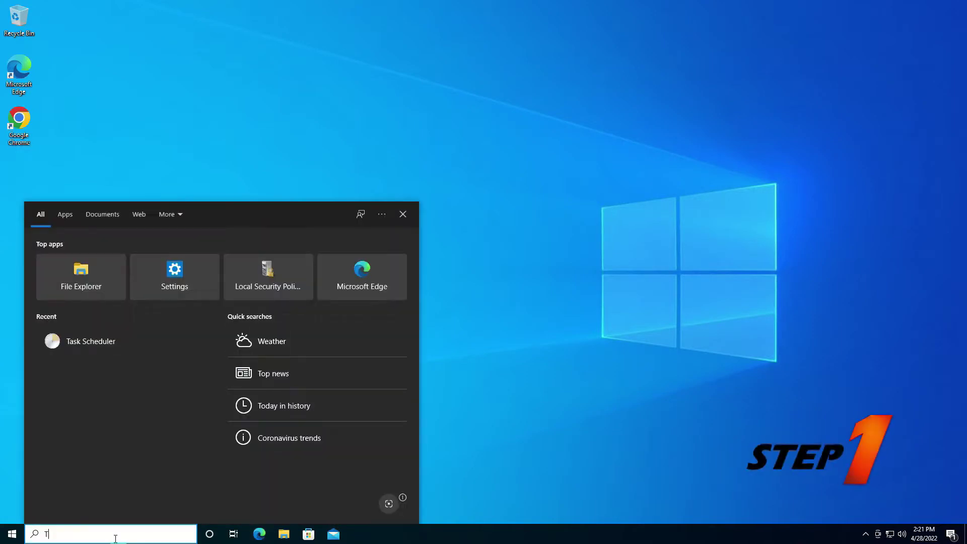
type("Task")
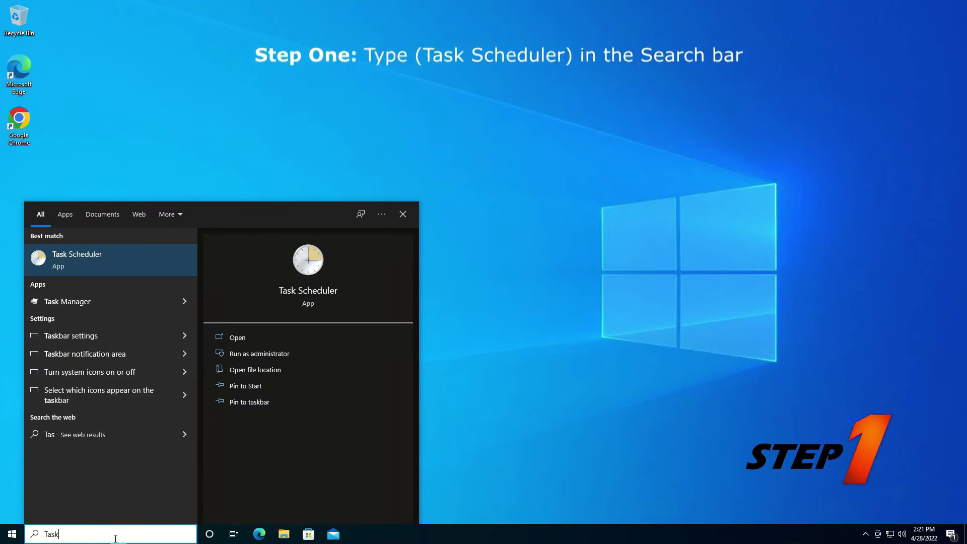
type(" Sch")
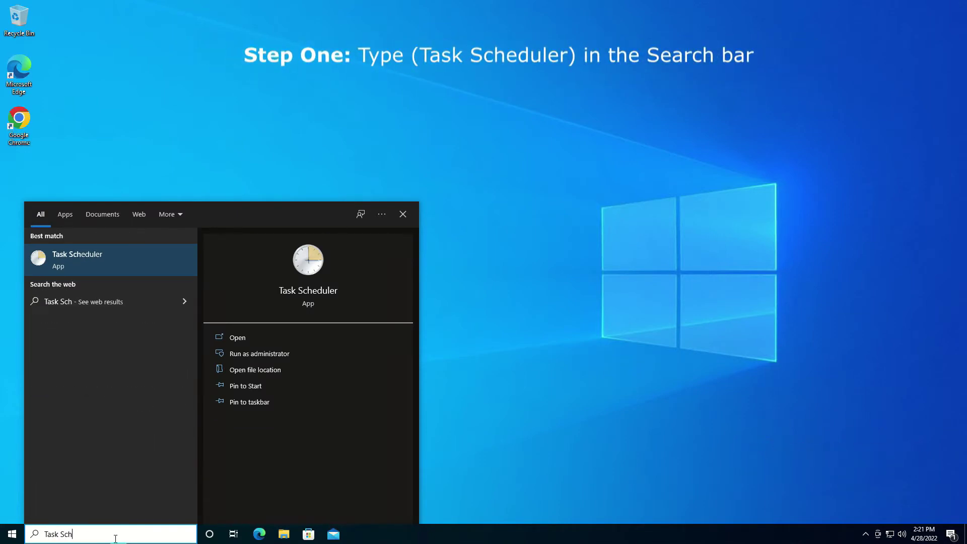
type("eduler")
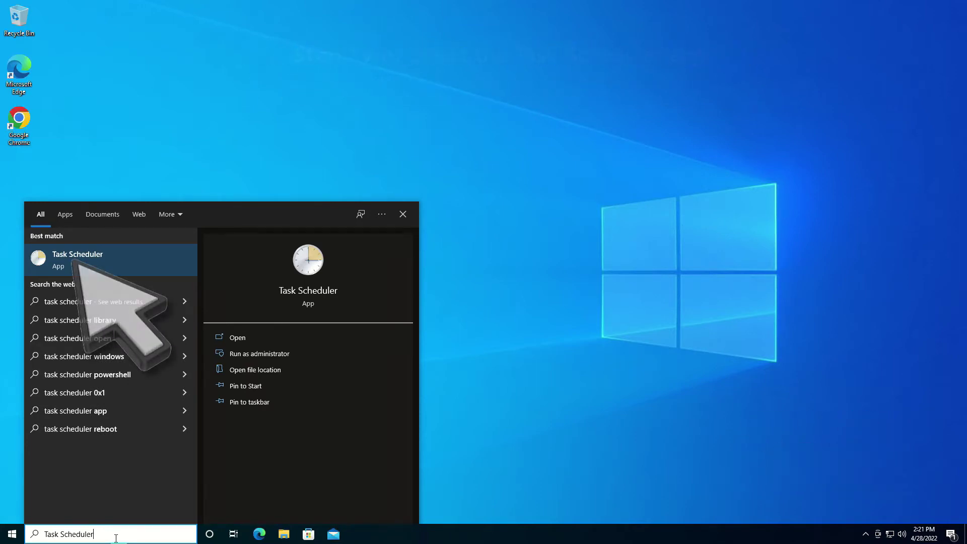
left_click(72, 255)
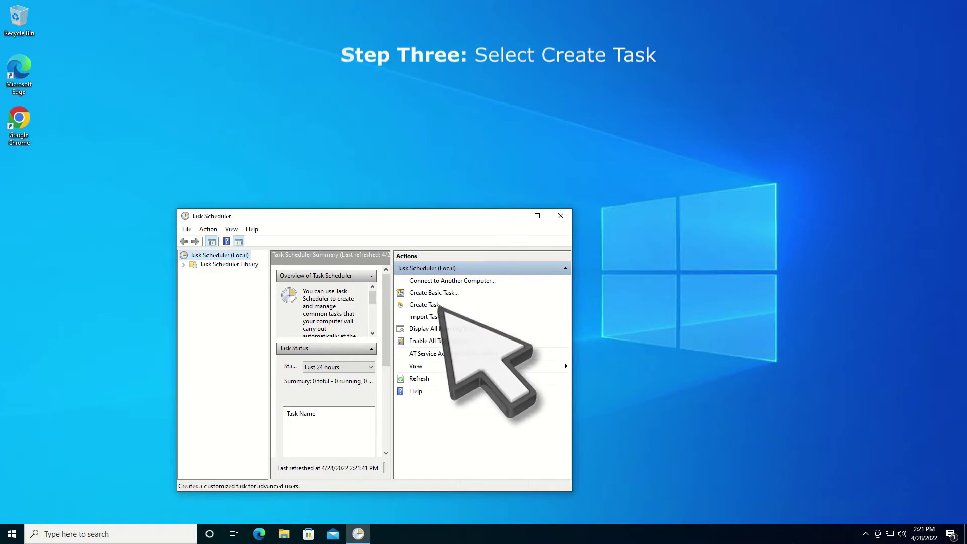
Create a task named Shutdown that runs whether logged on or not, with highest privileges.
left_click(440, 304)
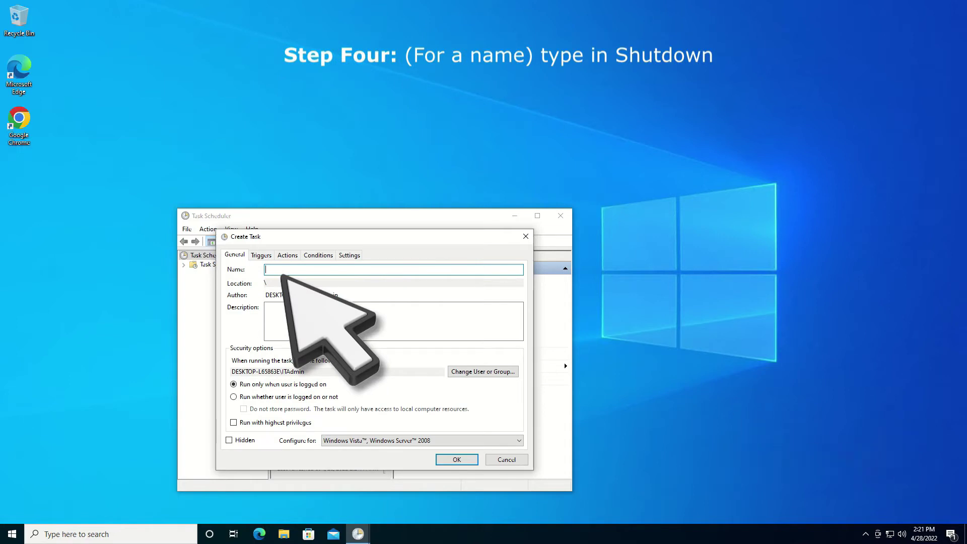
type("Shut")
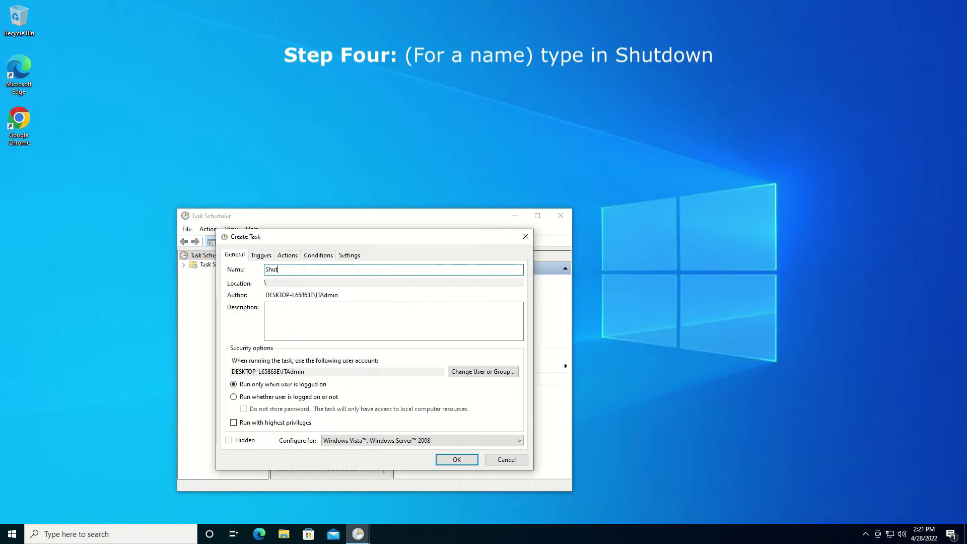
type("down")
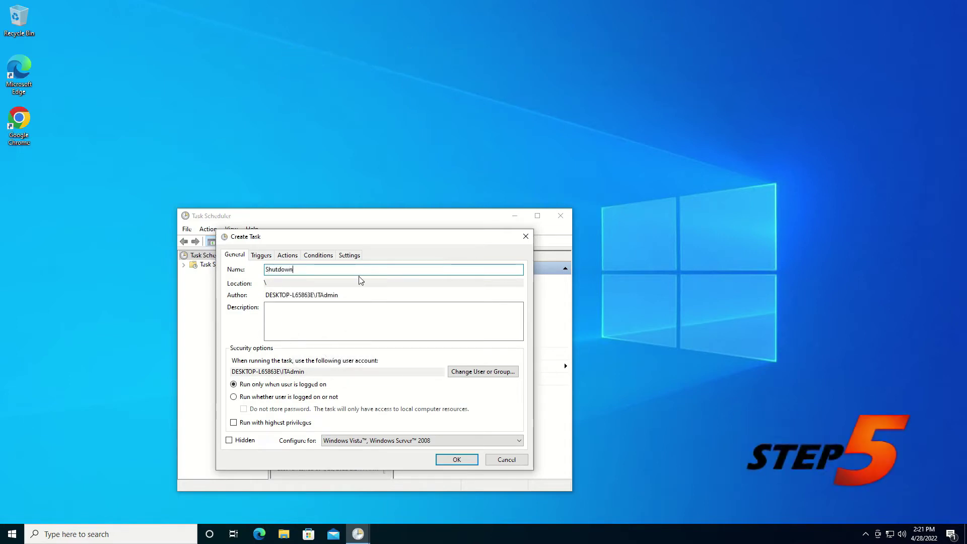
left_click(255, 396)
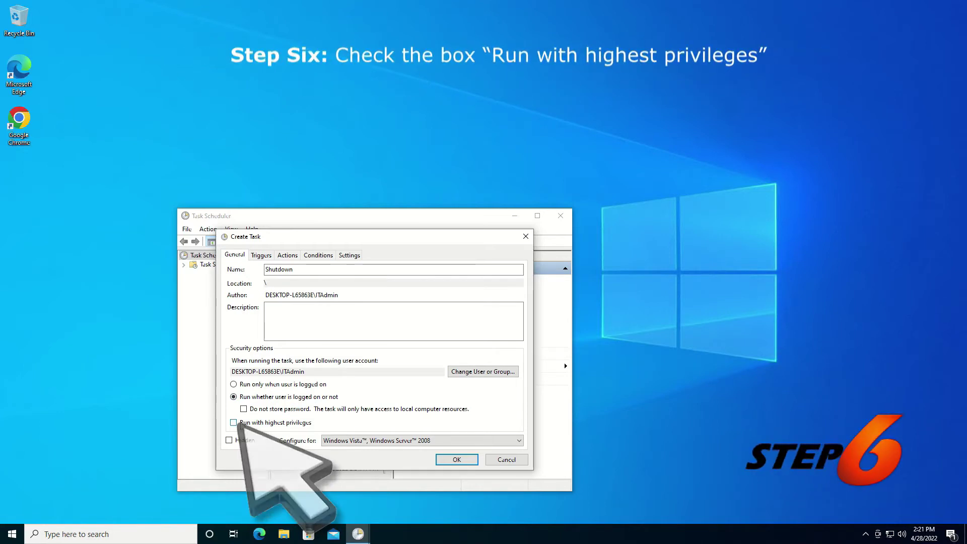
left_click(251, 424)
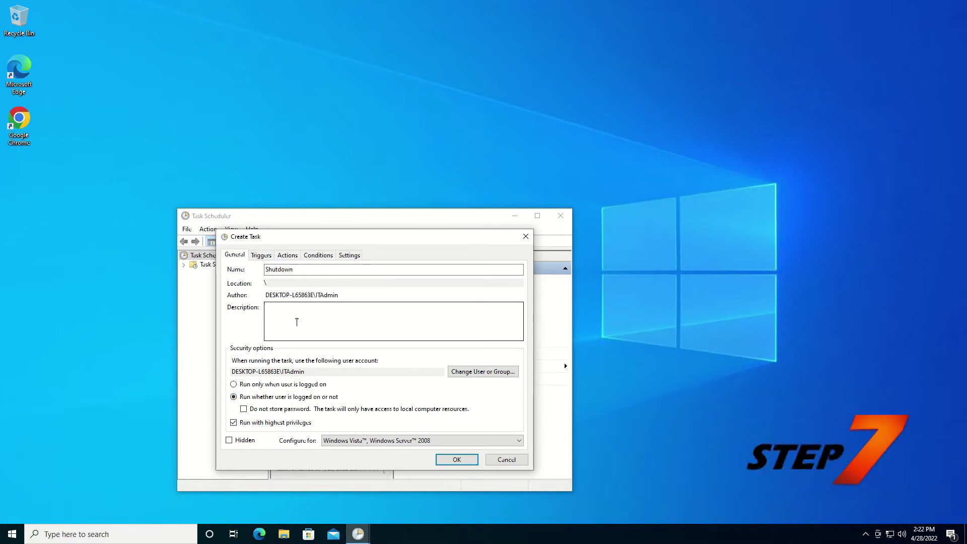
left_click(261, 255)
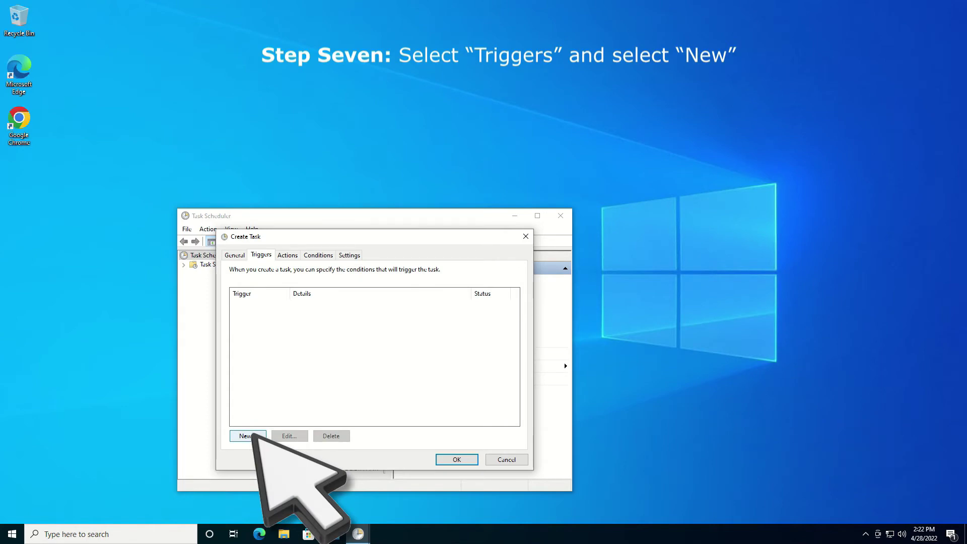
Add a Daily trigger starting at 5:00:00 PM to the Shutdown task.
left_click(252, 438)
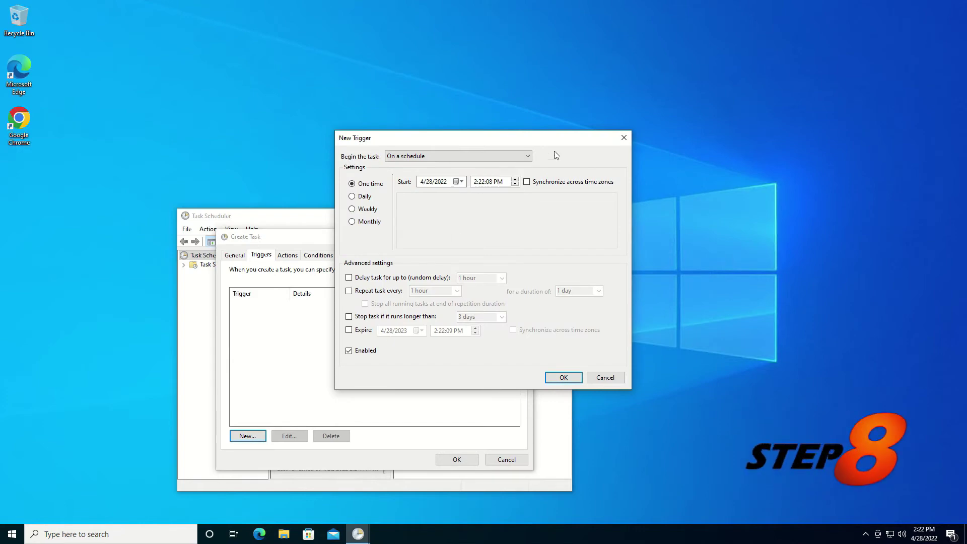
left_click_drag(571, 144, 440, 205)
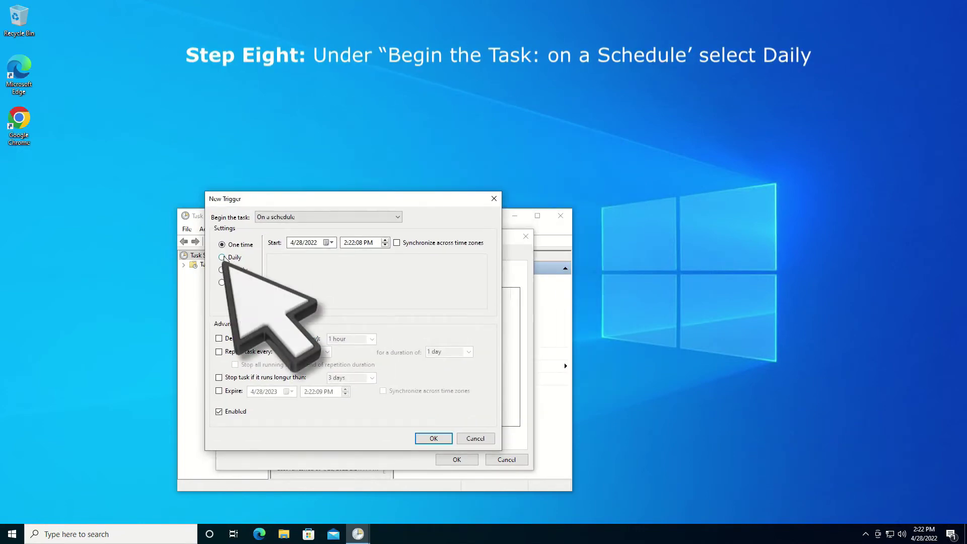
left_click(223, 257)
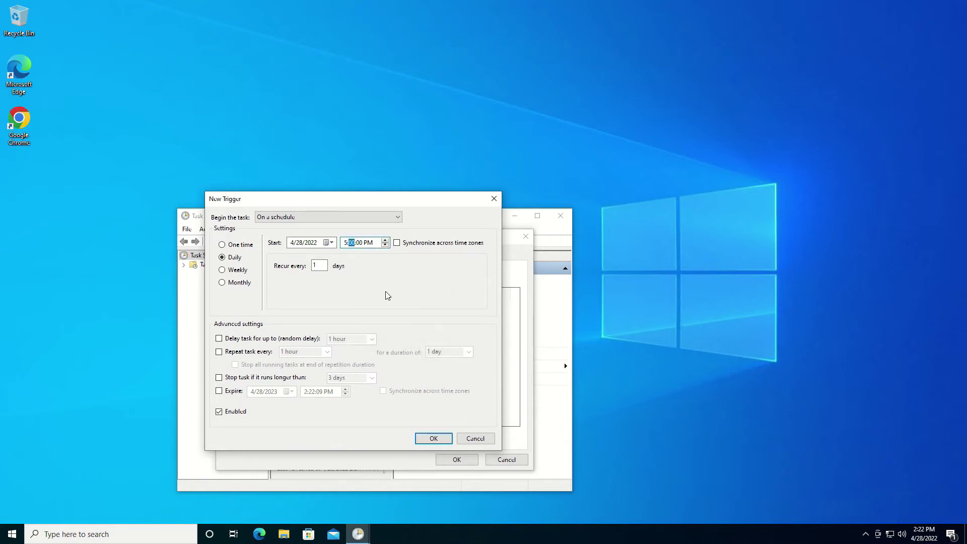
left_click(442, 445)
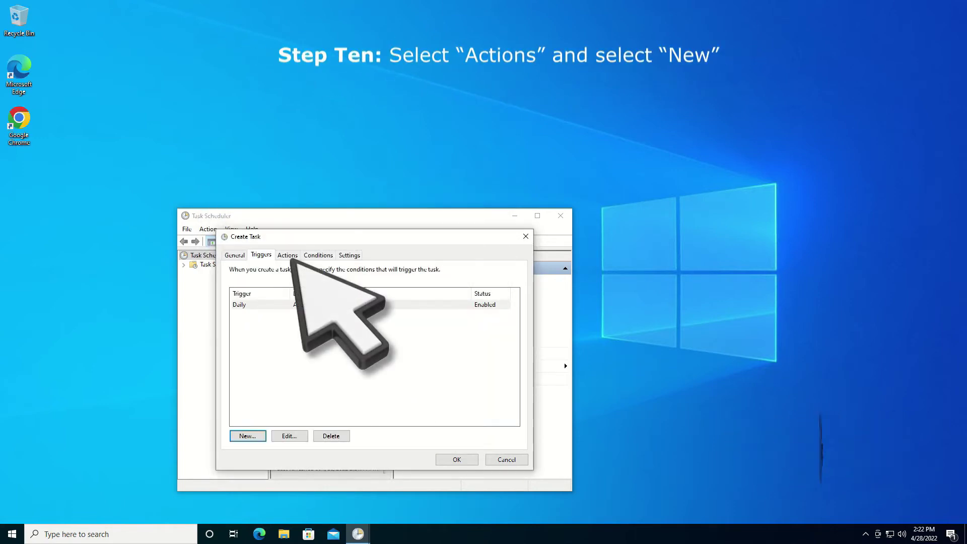
Add an action starting C:\Windows\System32\shutdown.exe with arguments /s /t 600.
left_click(295, 257)
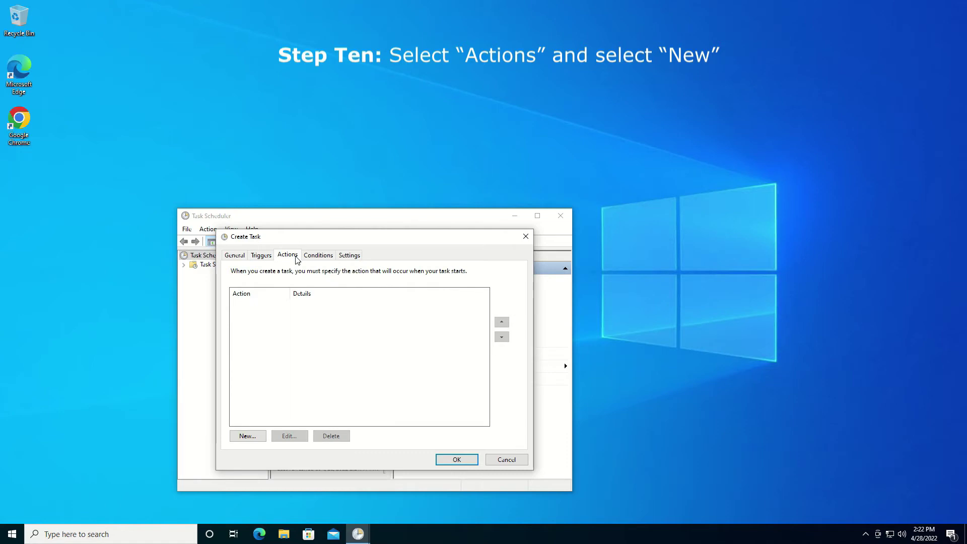
left_click(255, 435)
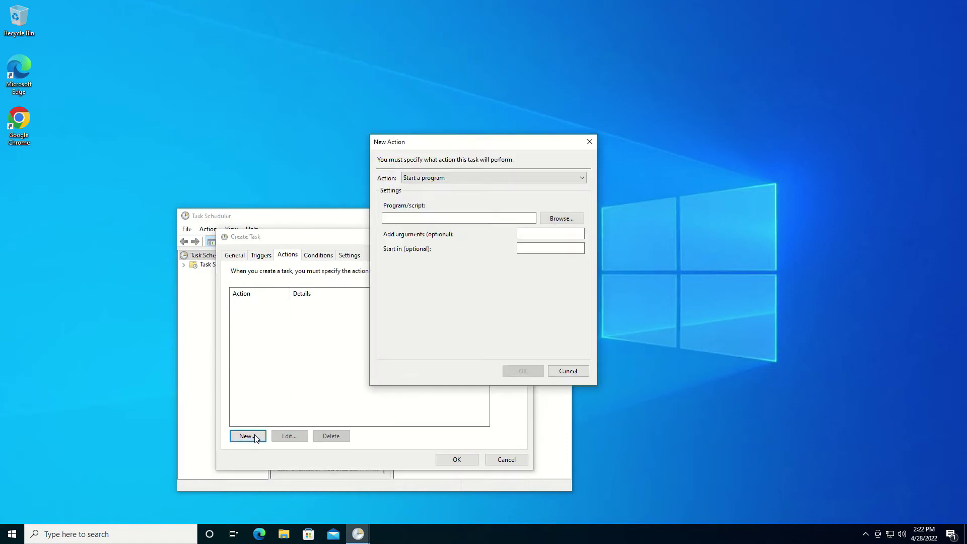
left_click(407, 221)
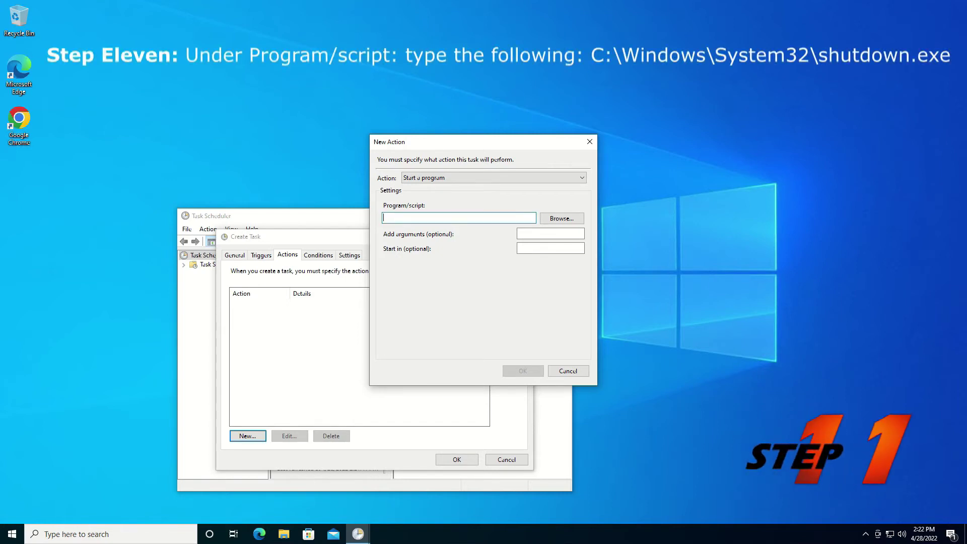
type("C:")
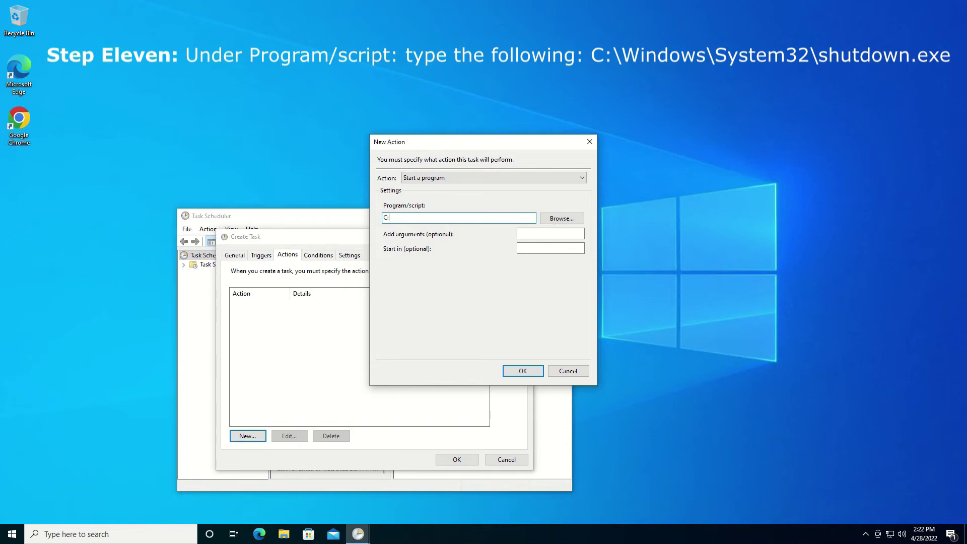
type("\\")
type("Windo")
type("ws")
type("\\")
type("S")
type("yst")
type("em")
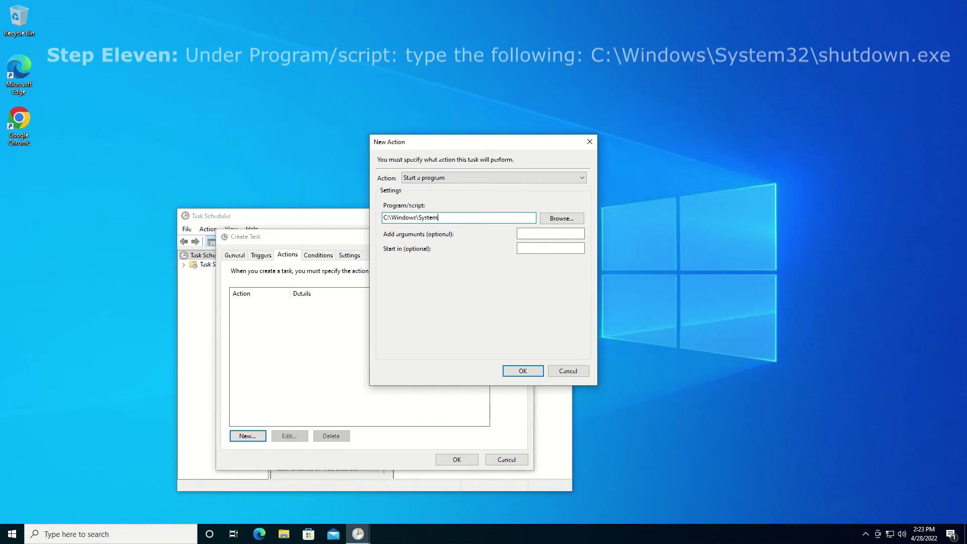
type("32\\")
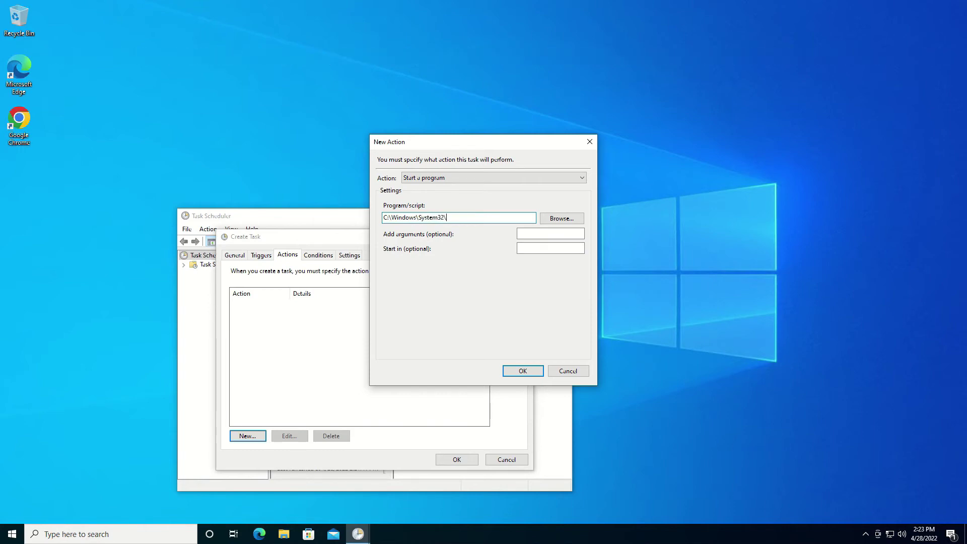
type("shutd")
type("own.")
type("exe")
left_click(536, 237)
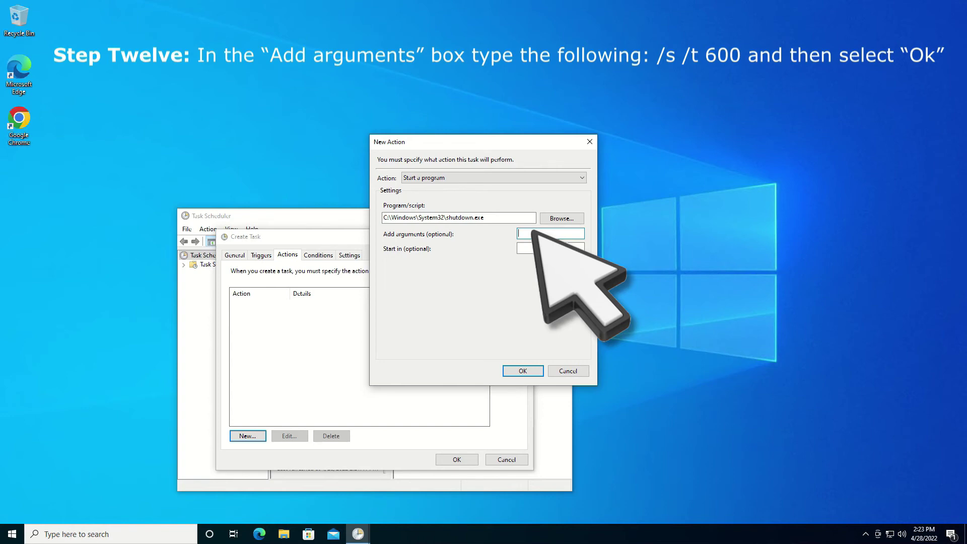
type("/s")
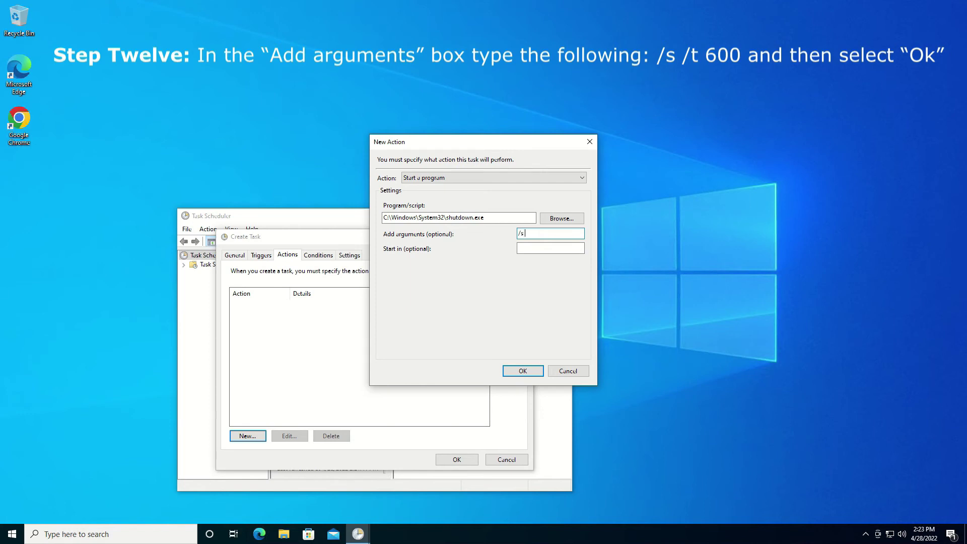
type(" /t")
type(" 600")
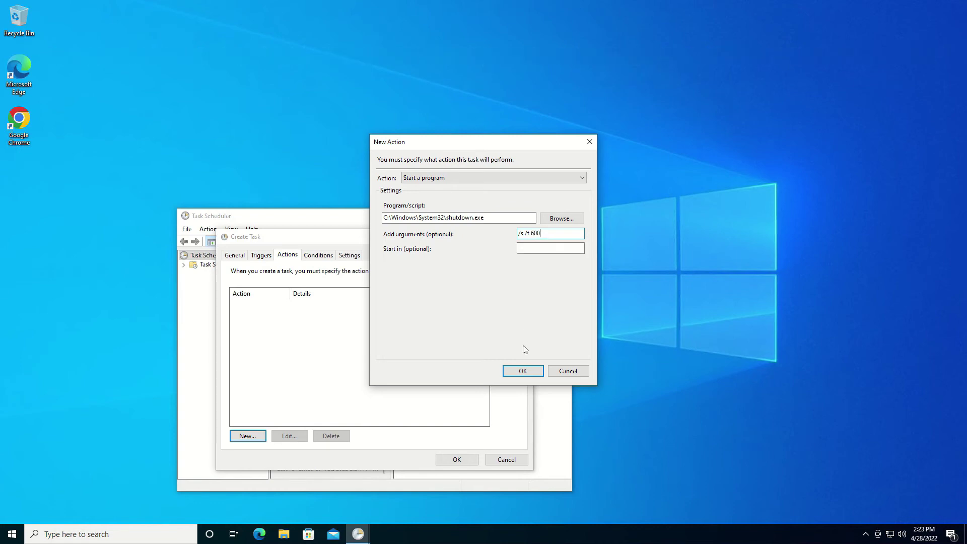
left_click(519, 370)
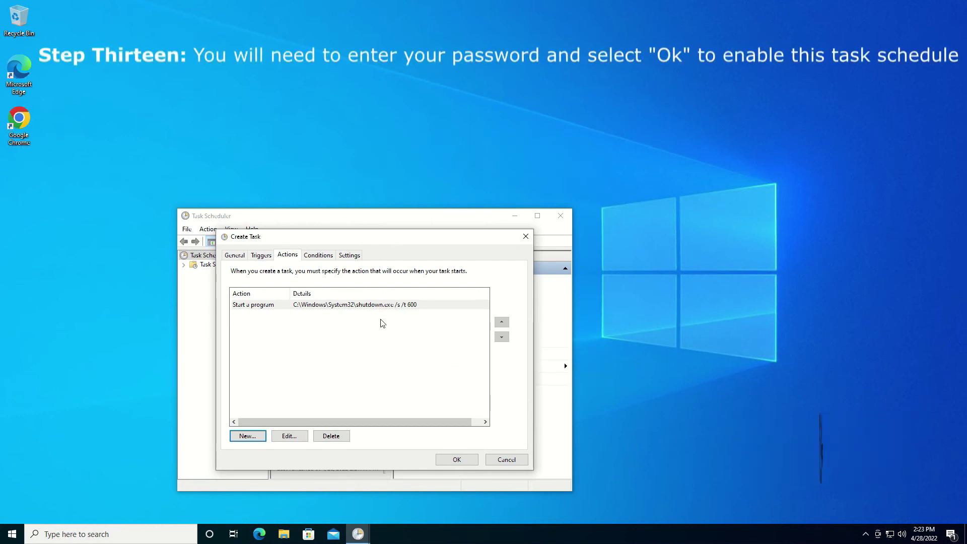
Save the Shutdown task, confirming with the account password.
left_click(461, 462)
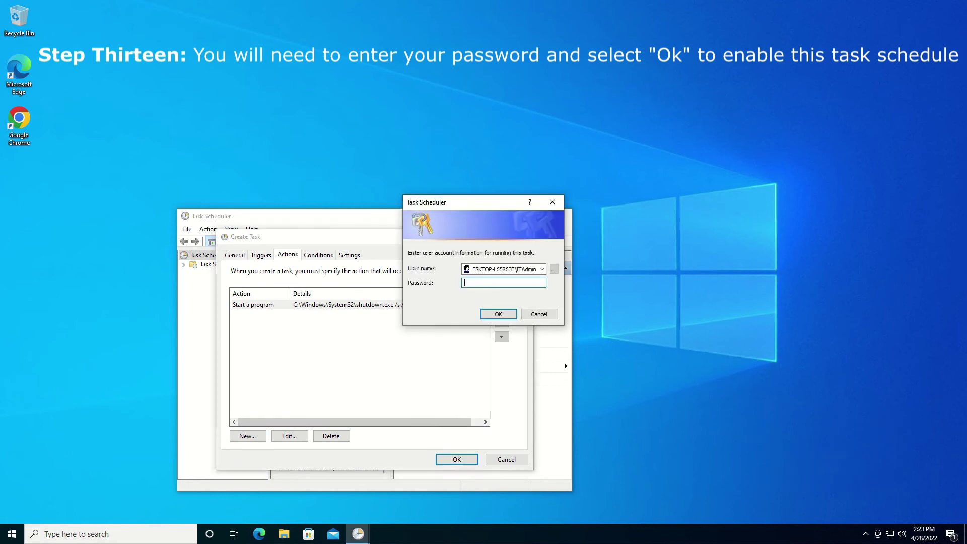
type("***")
type("*****")
type("***")
left_click(498, 314)
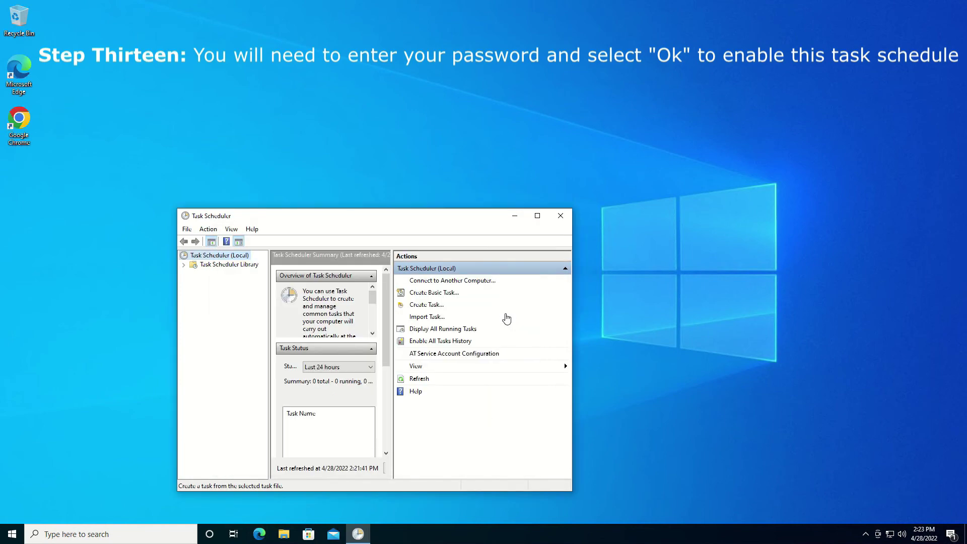
Maximize the window and select the Shutdown task in Task Scheduler Library.
left_click(537, 216)
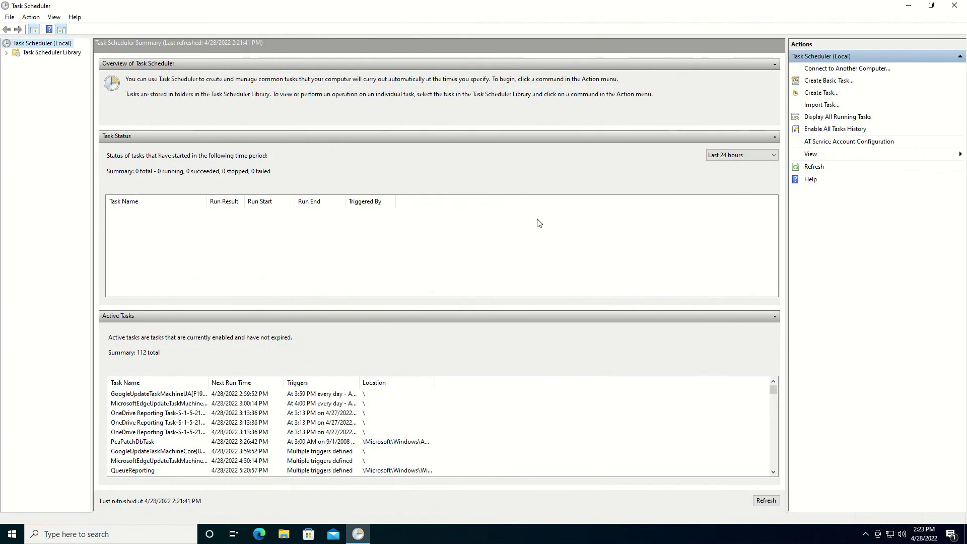
left_click(51, 52)
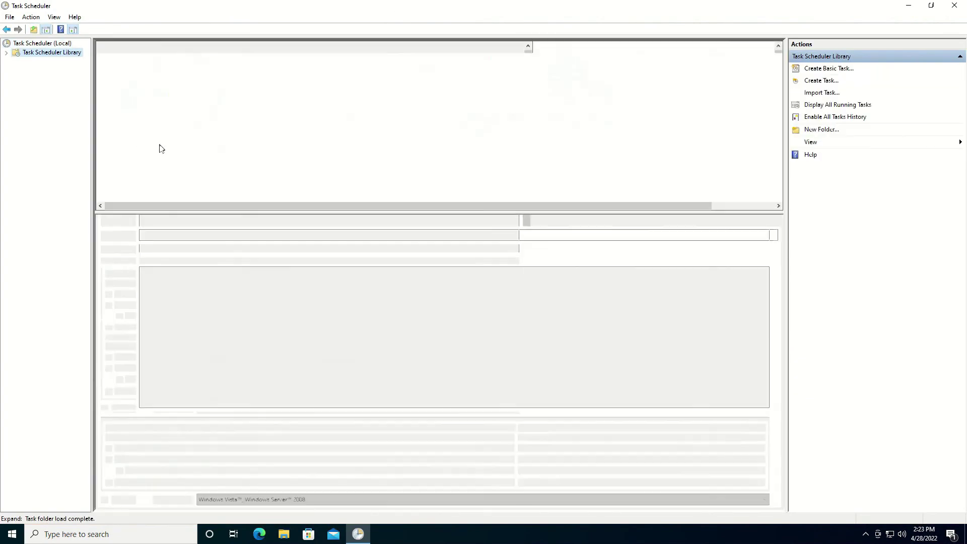
left_click(123, 155)
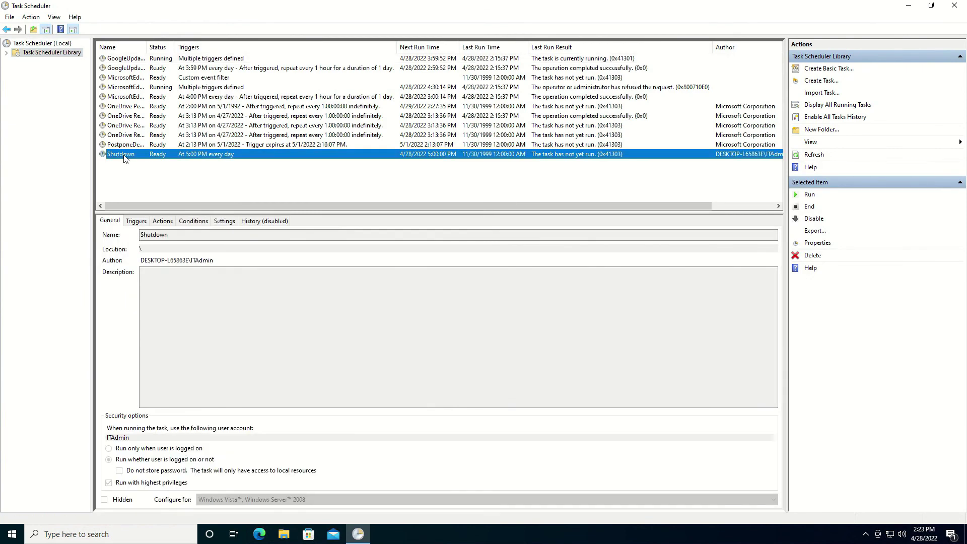